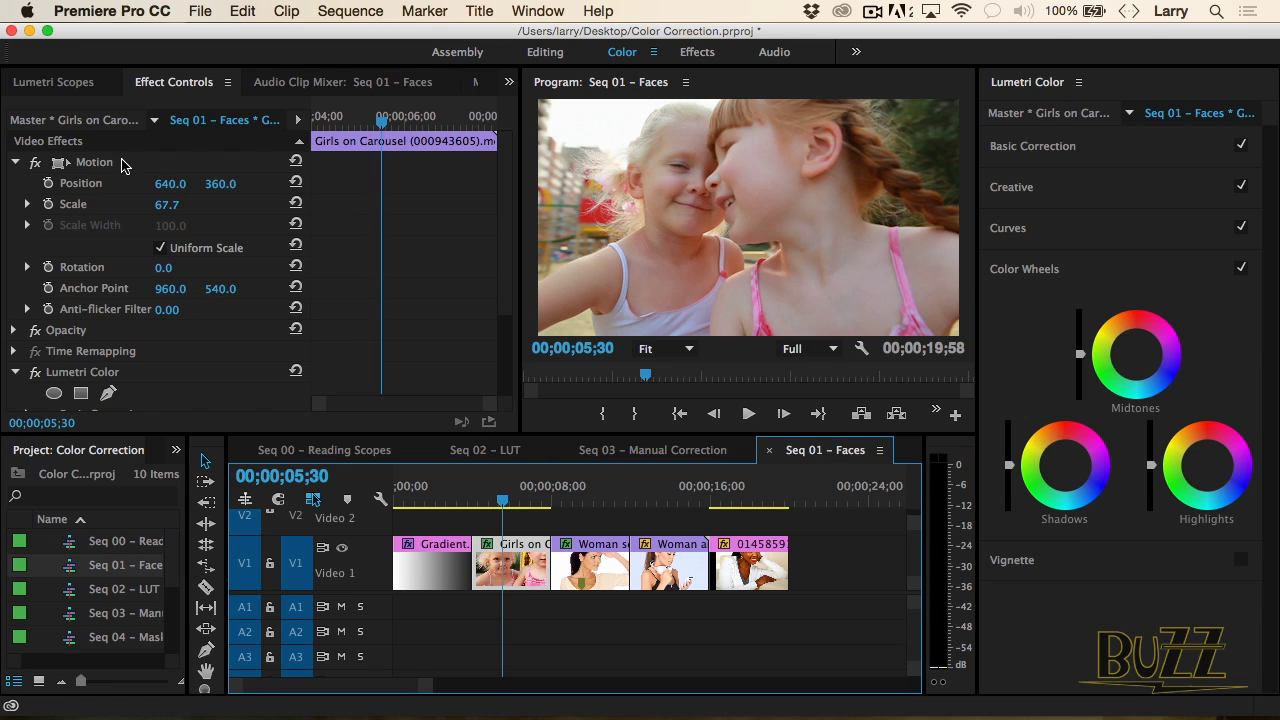
# Show Lumetri Scopes so the waveform and vectorscope read the Girls on Carousel clip
pyautogui.click(83, 88)
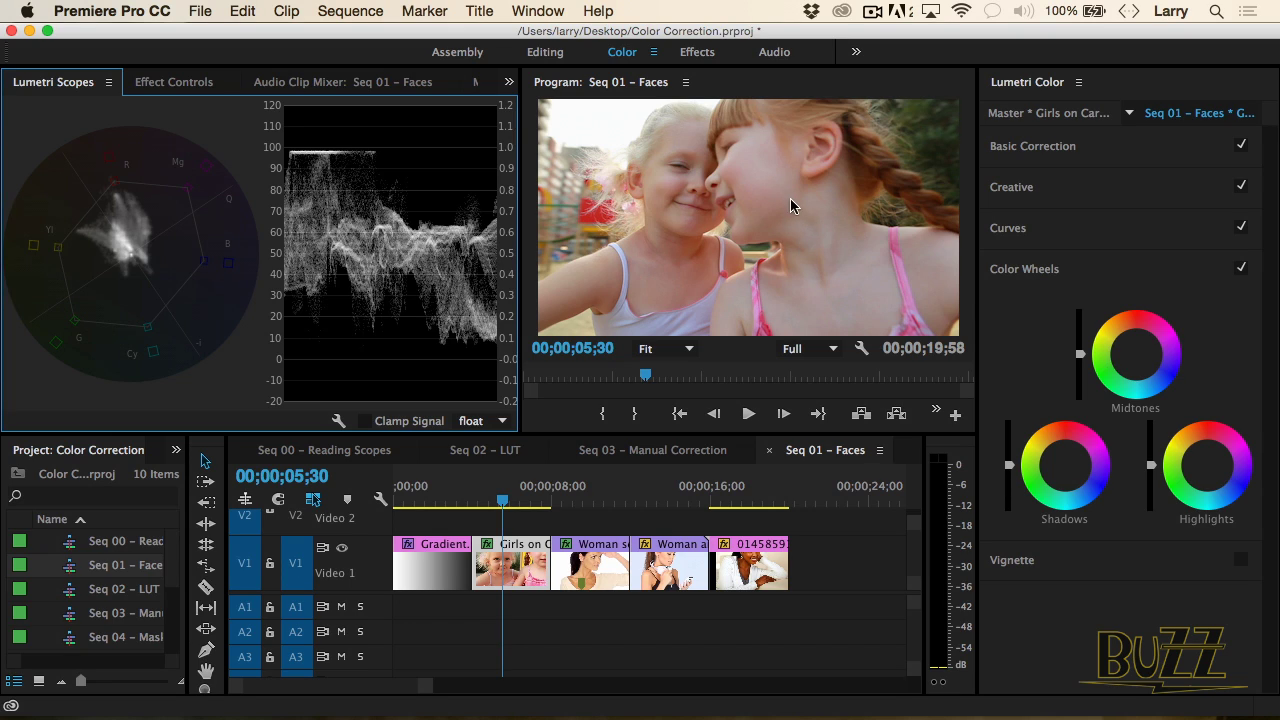
pyautogui.click(802, 230)
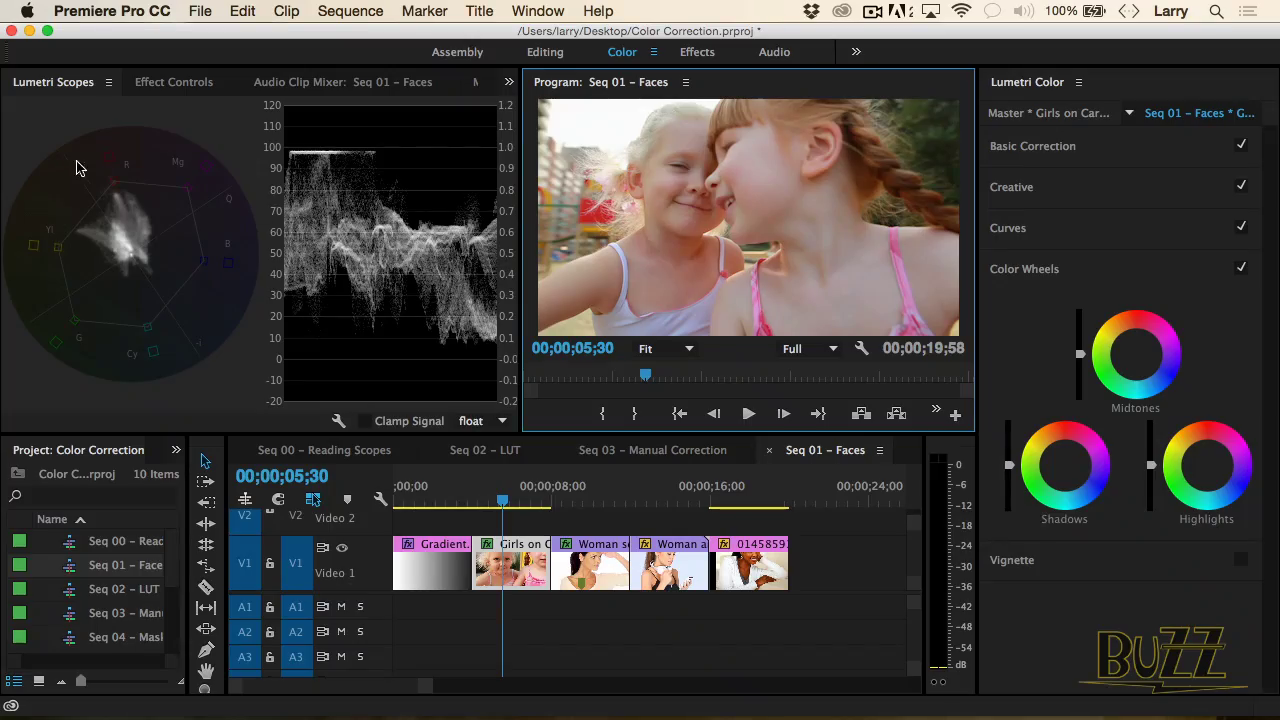
# Read the gradient clip on the scopes, save the project, then return to the girls clip
pyautogui.click(425, 488)
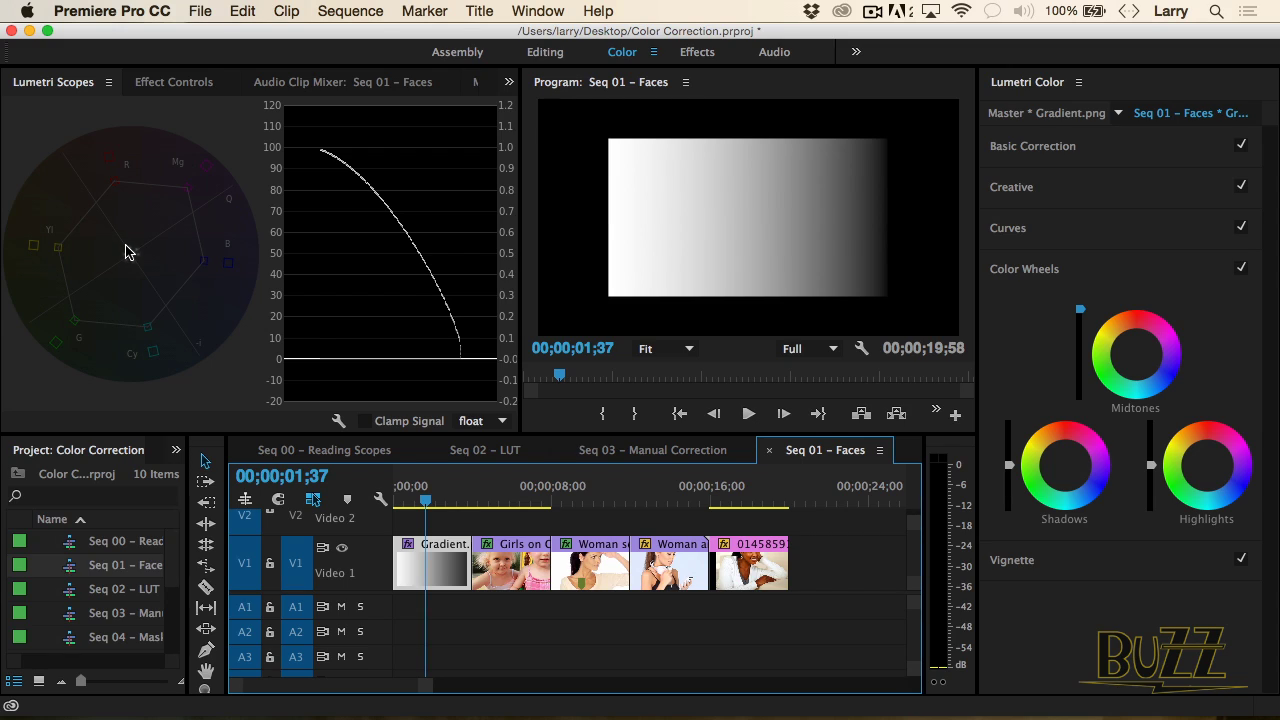
pyautogui.press('super+s')
pyautogui.click(513, 492)
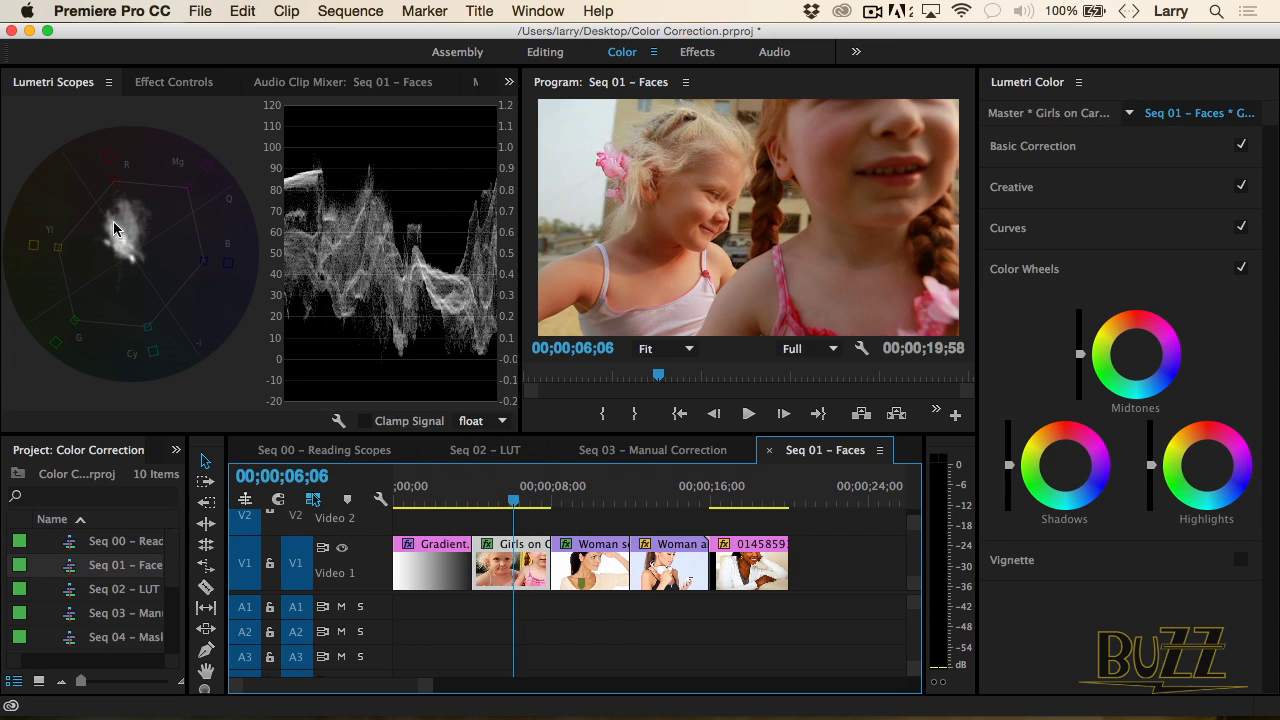
pyautogui.click(586, 505)
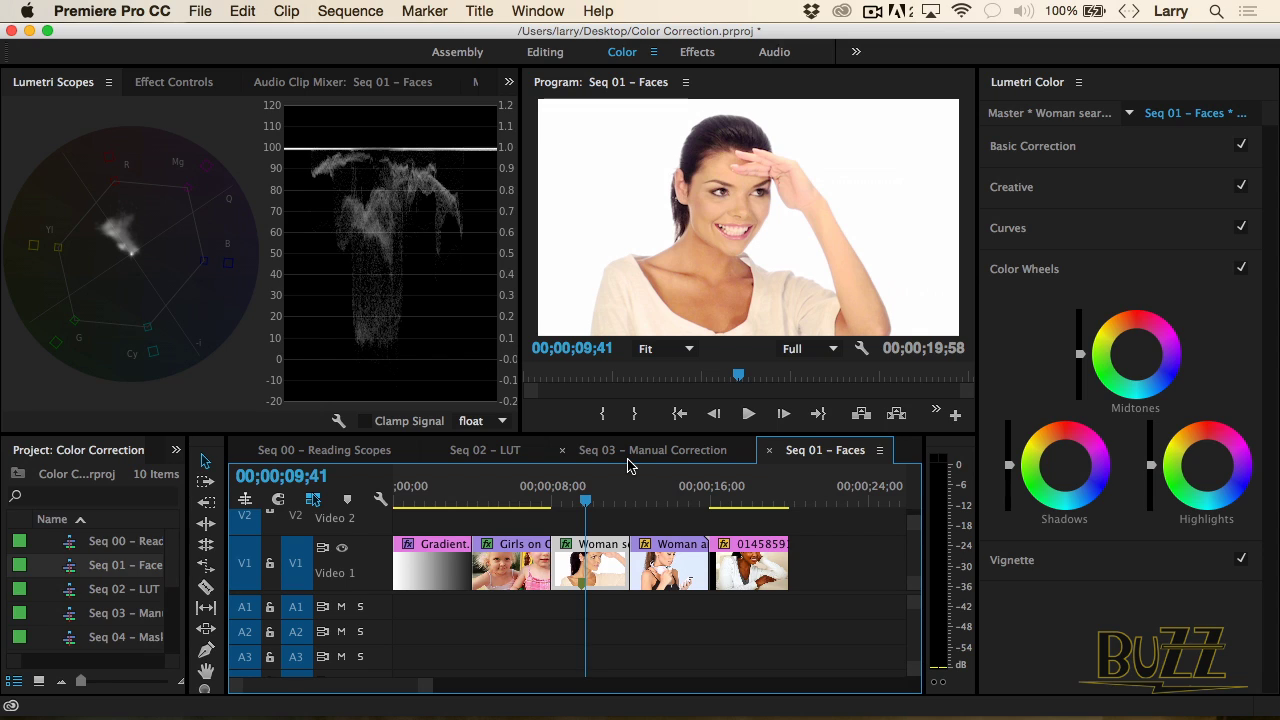
# Compare skin tones of the phone, smiling and saluting woman clips on the vectorscope
pyautogui.click(660, 507)
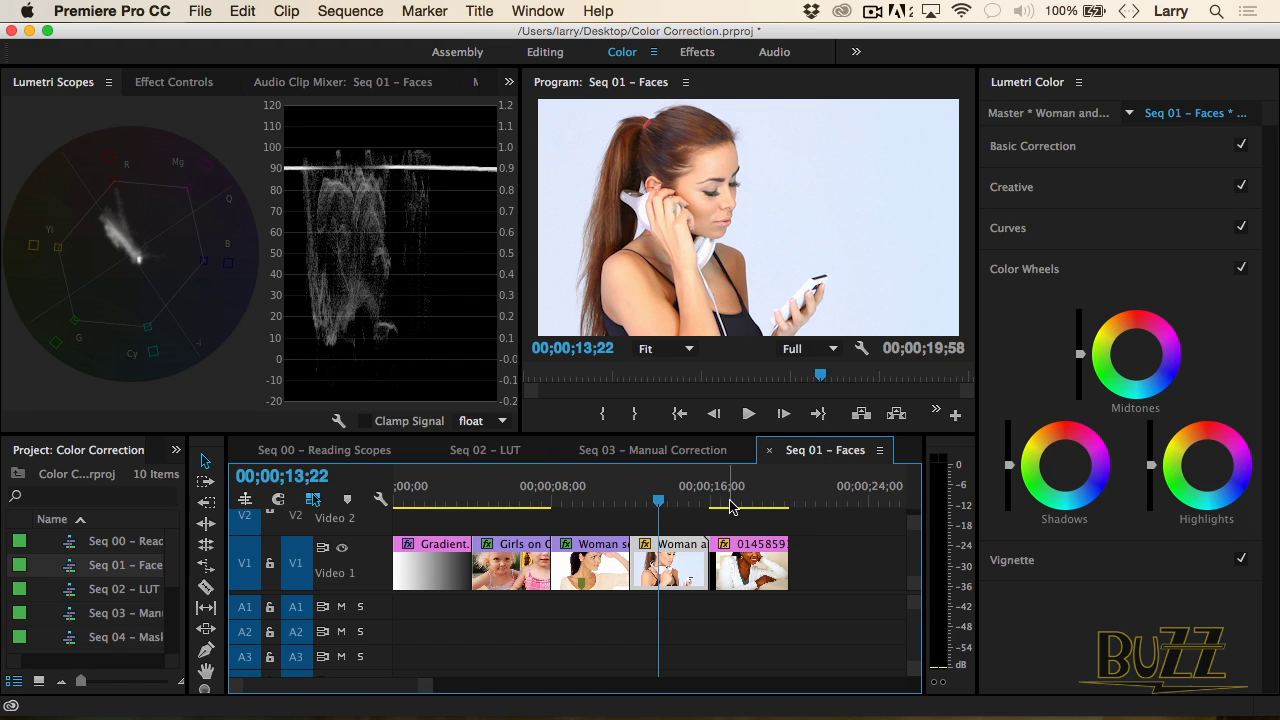
pyautogui.click(741, 499)
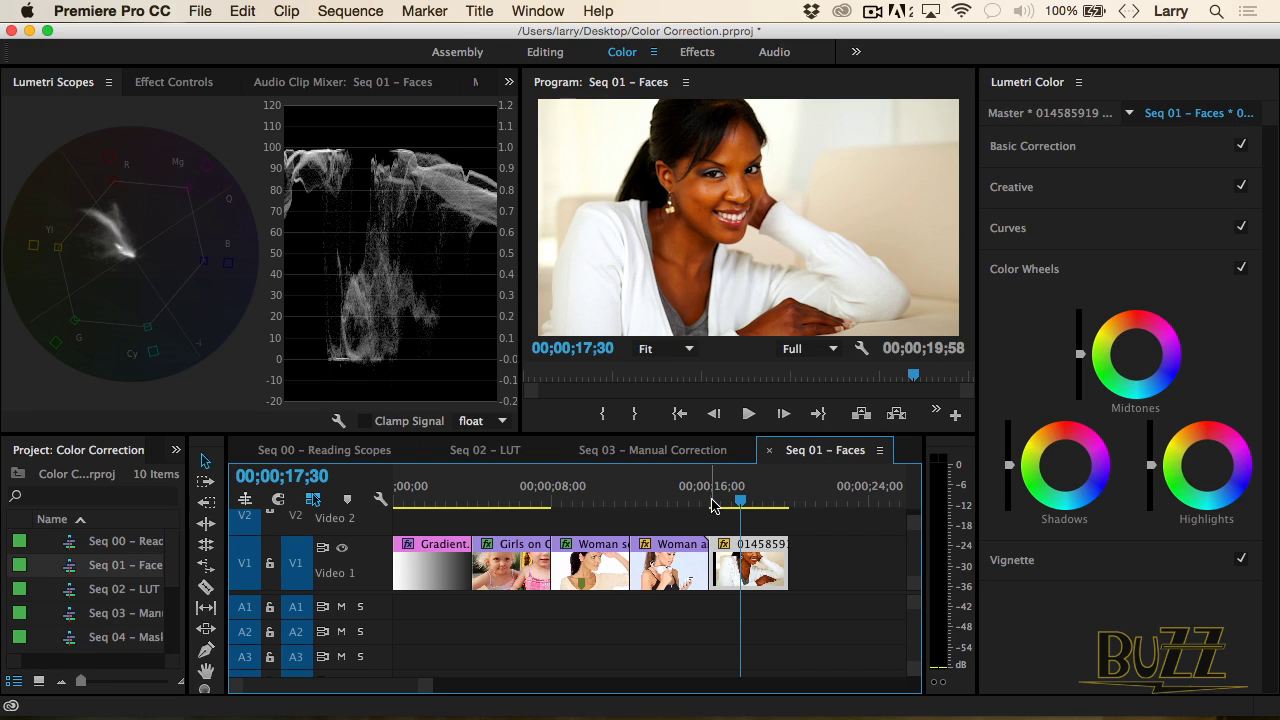
pyautogui.moveTo(745, 503); pyautogui.dragTo(596, 503)
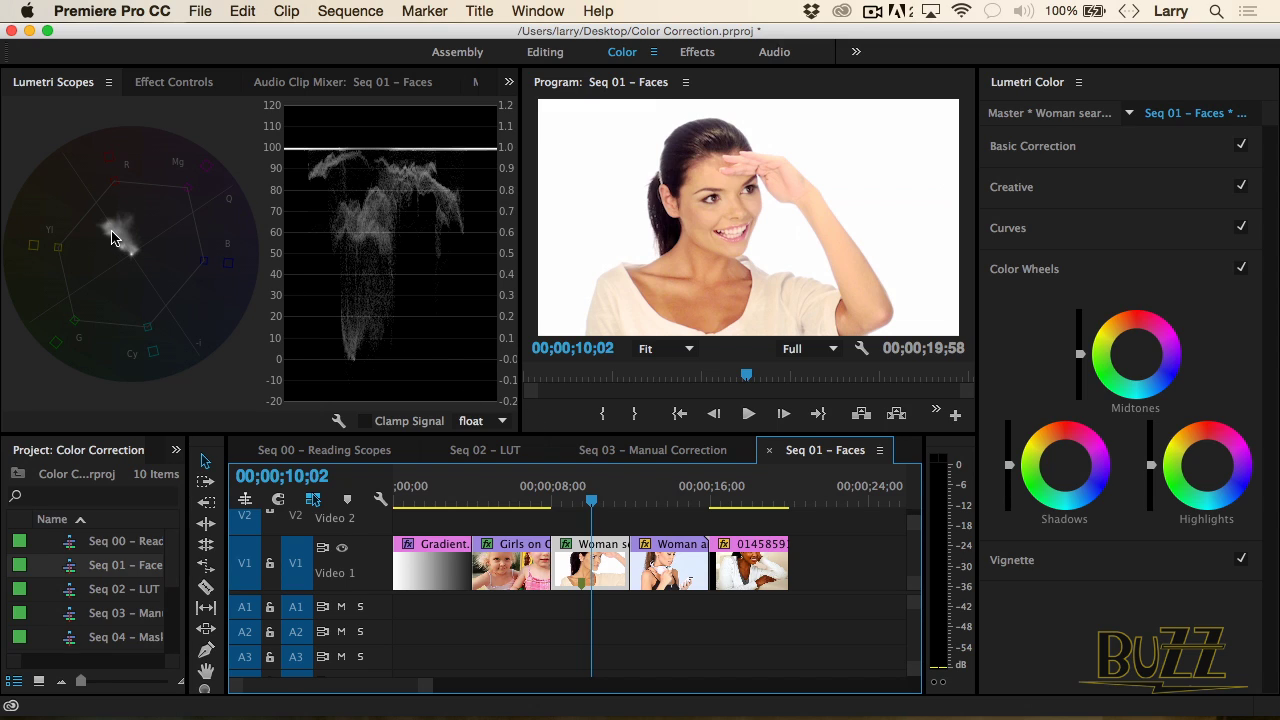
pyautogui.click(661, 497)
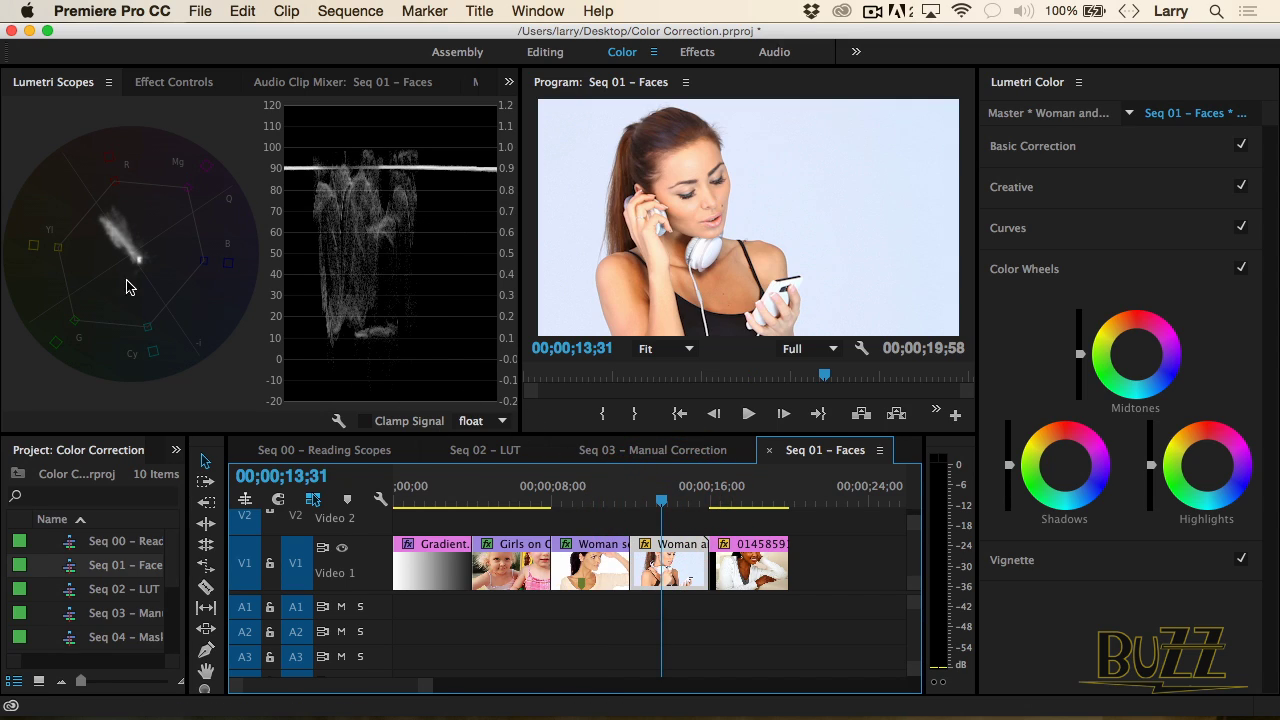
pyautogui.click(737, 497)
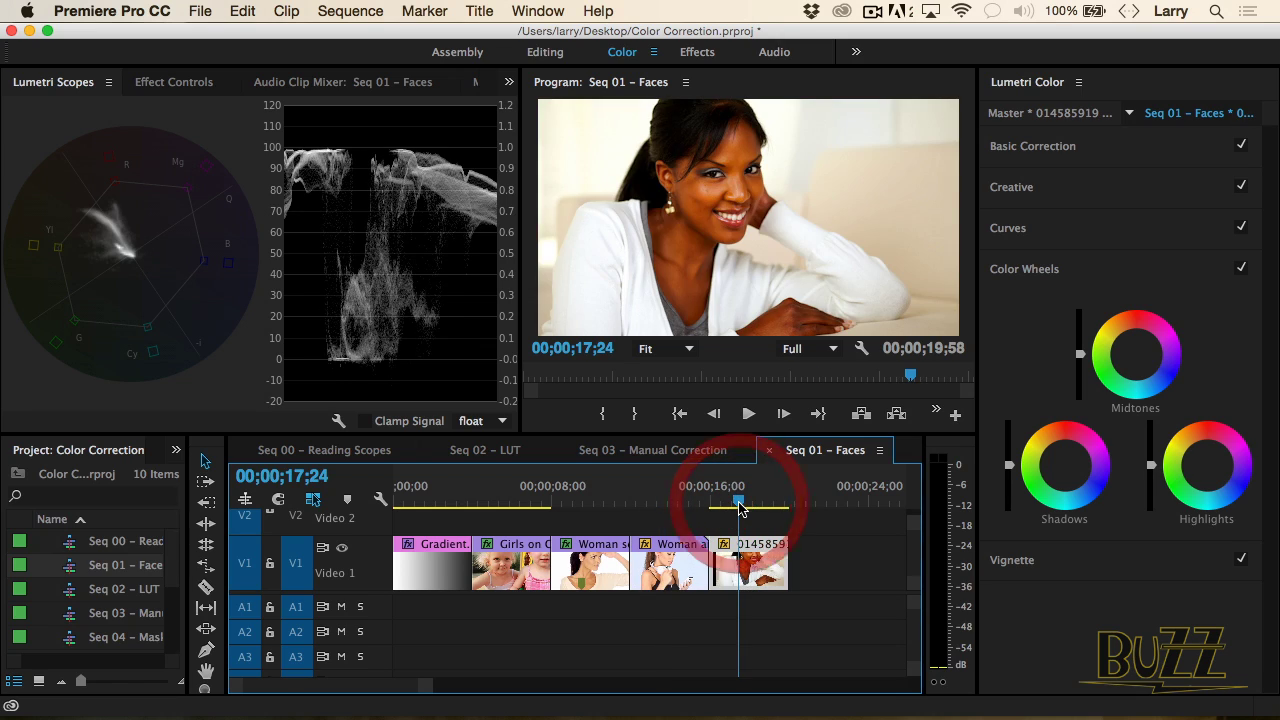
pyautogui.click(590, 500)
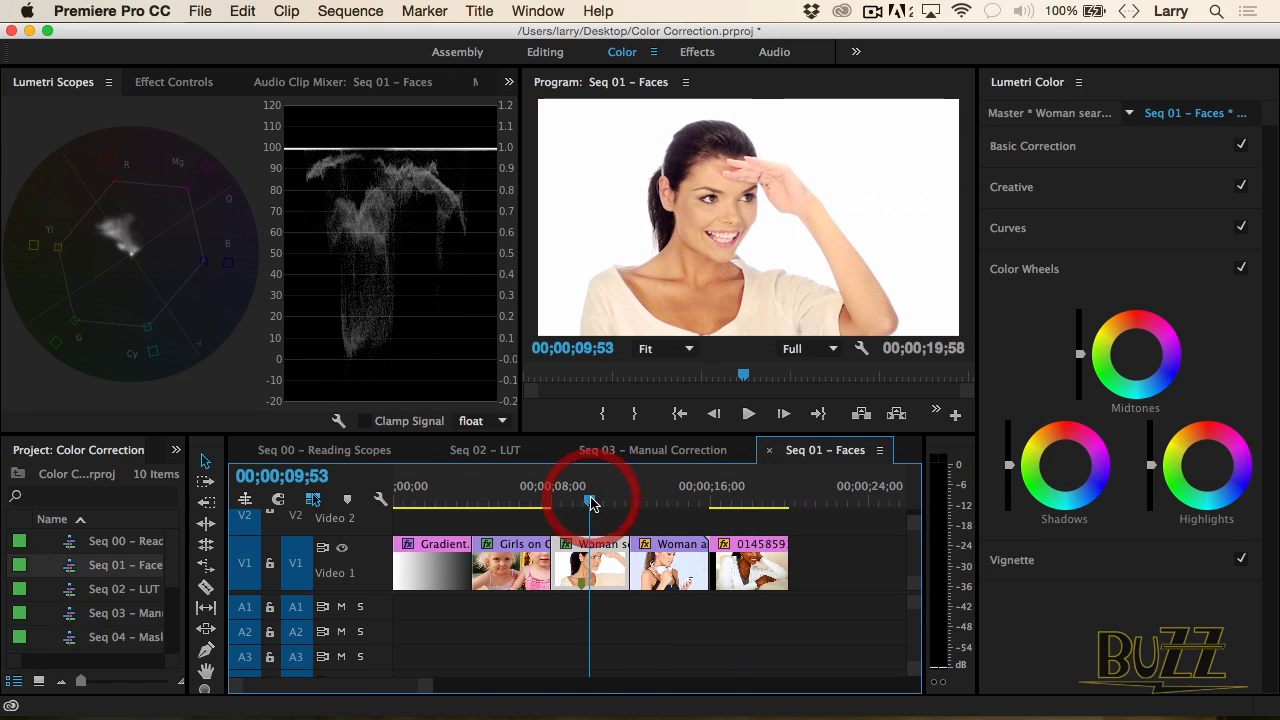
# Toggle Crop on the saluting-woman clip, then view scopes for Seq 03 – Manual Correction
pyautogui.click(156, 87)
pyautogui.click(34, 227)
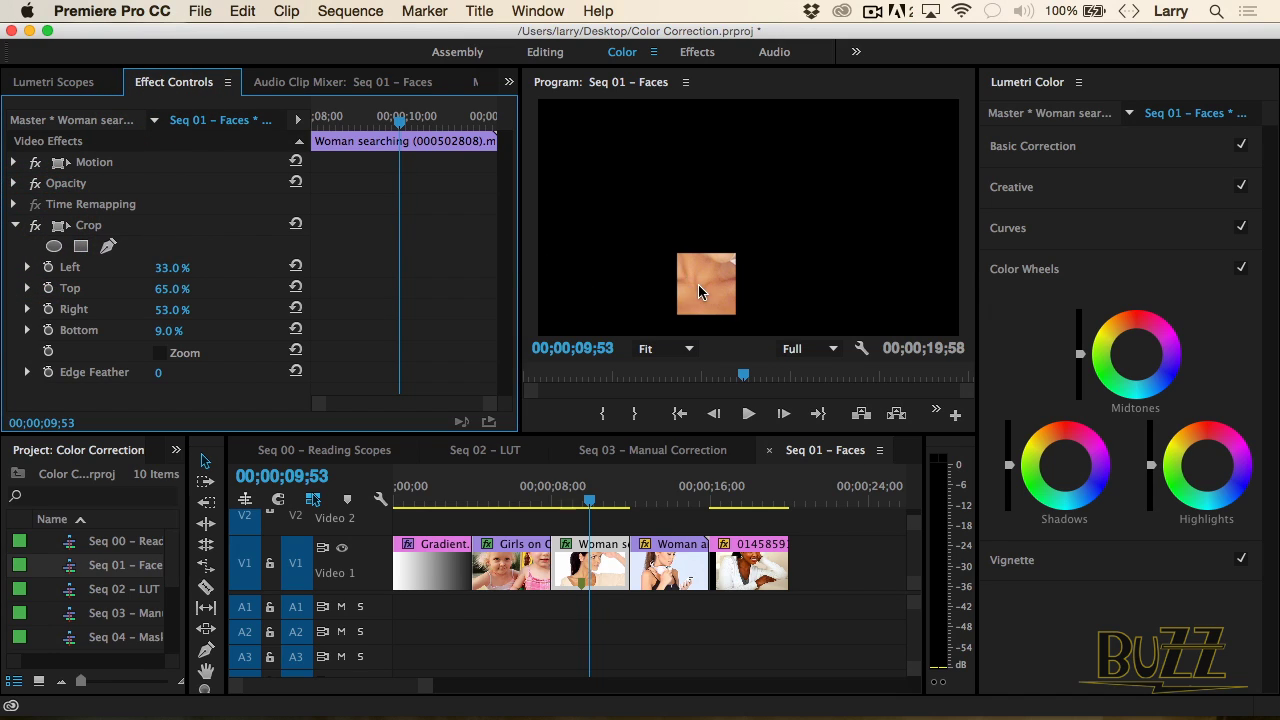
pyautogui.click(58, 85)
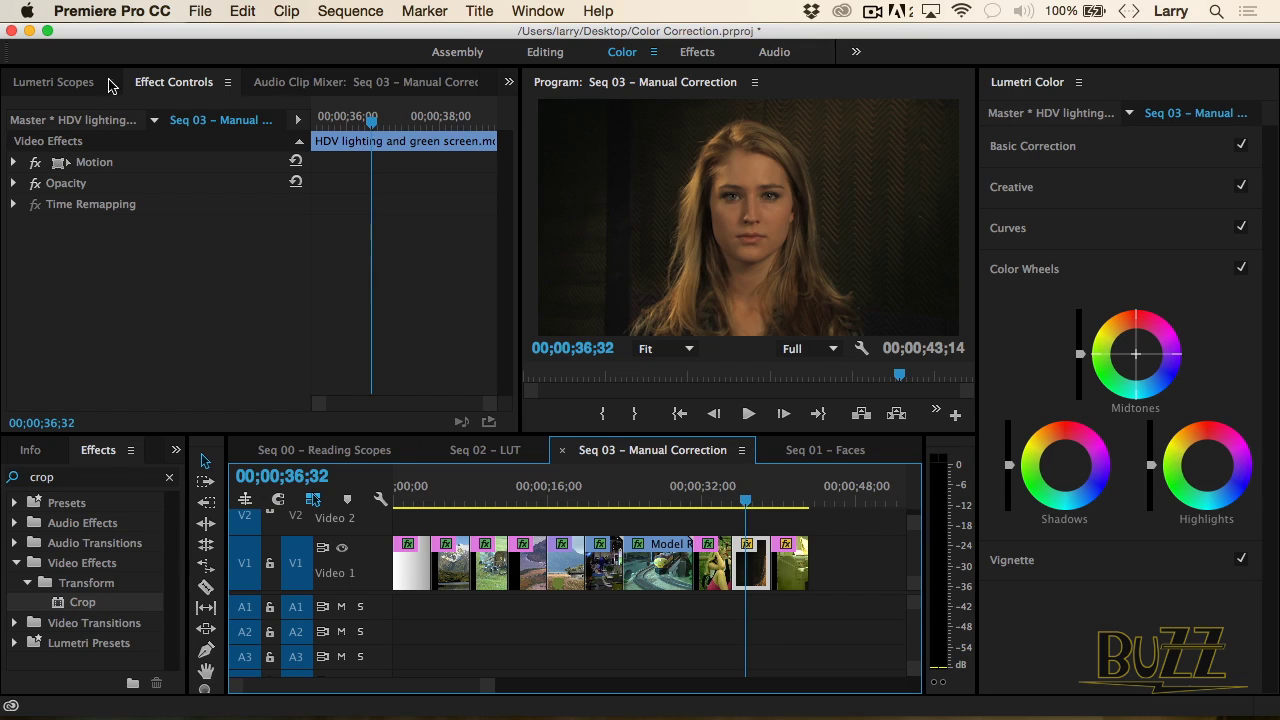
pyautogui.click(82, 88)
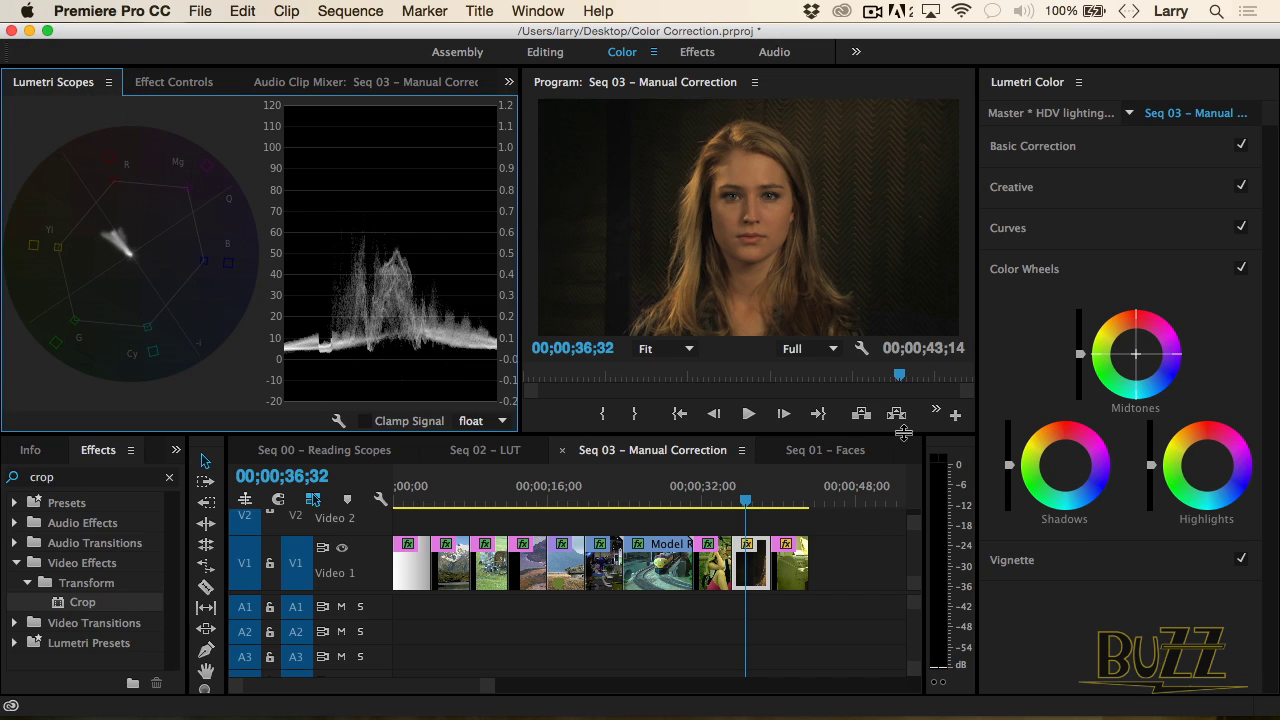
# Apply the Crop effect to the HDV lighting clip on V1 in Seq 03
pyautogui.click(1009, 467)
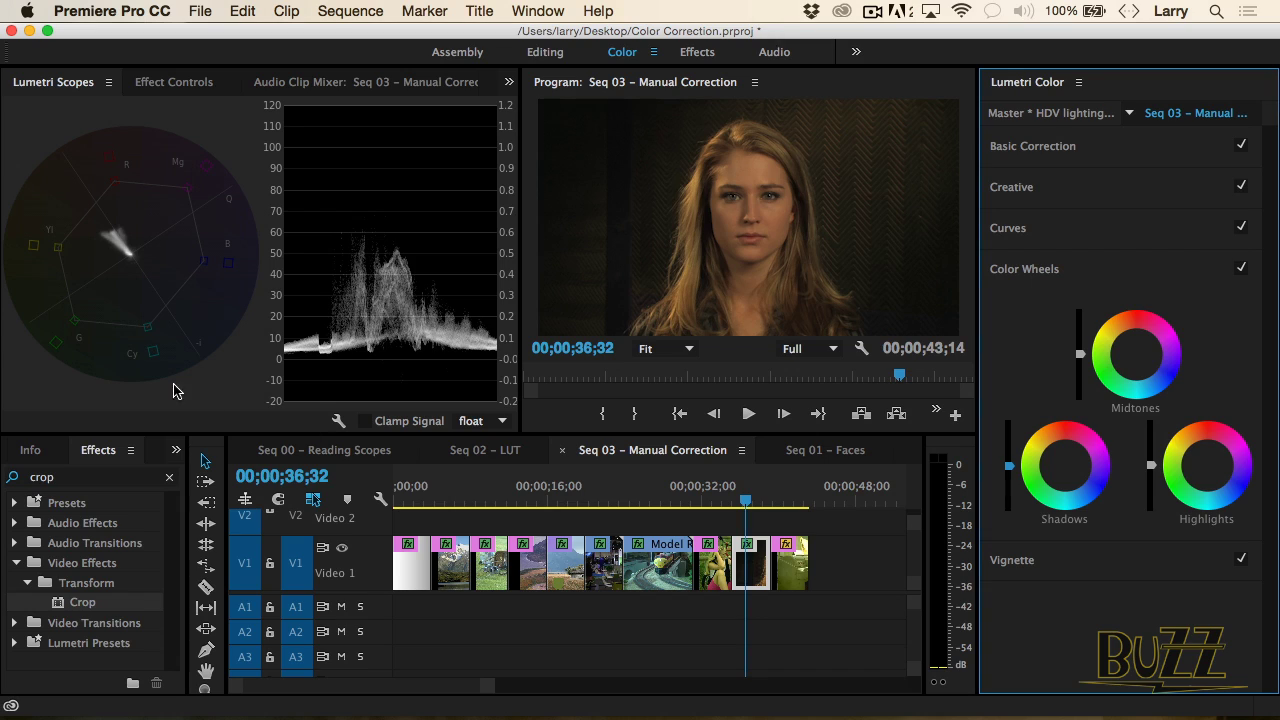
pyautogui.moveTo(70, 602); pyautogui.dragTo(744, 565)
# Crop to Left 53%, Top 44%, Right 42%, Bottom 44% and view the cheek patch on scopes
pyautogui.click(186, 82)
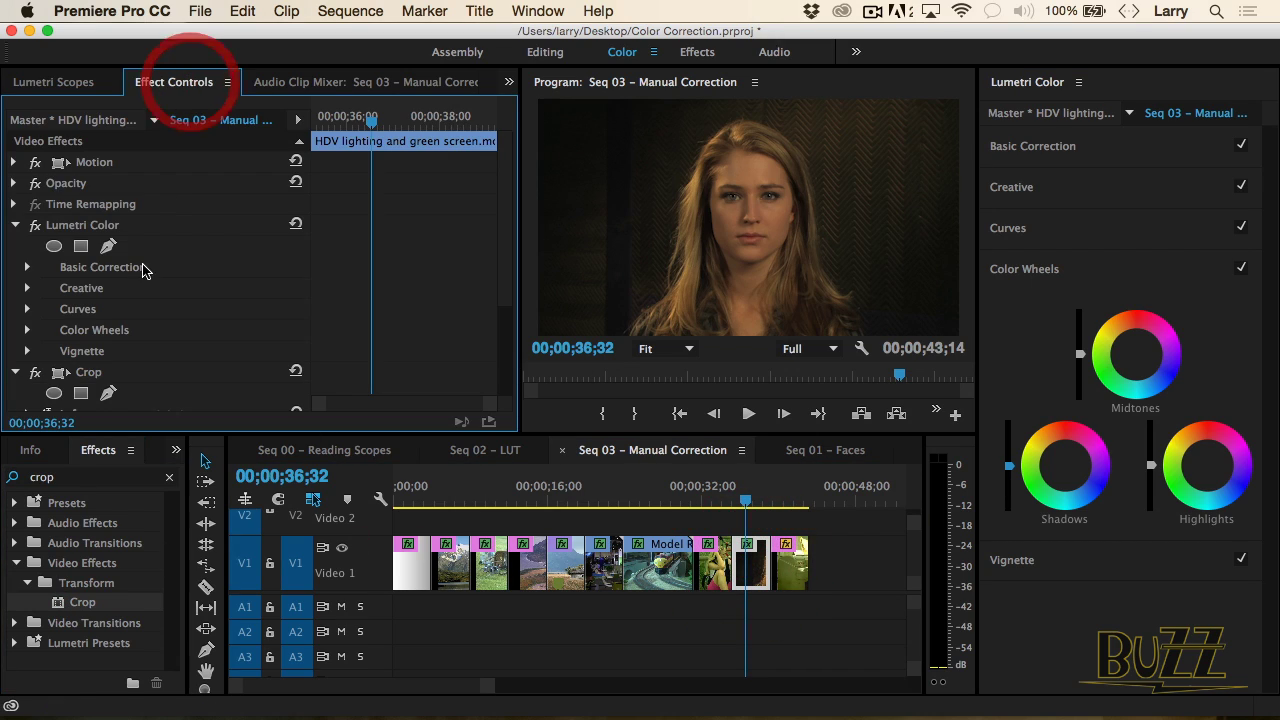
pyautogui.scroll(-5, 232, 251)
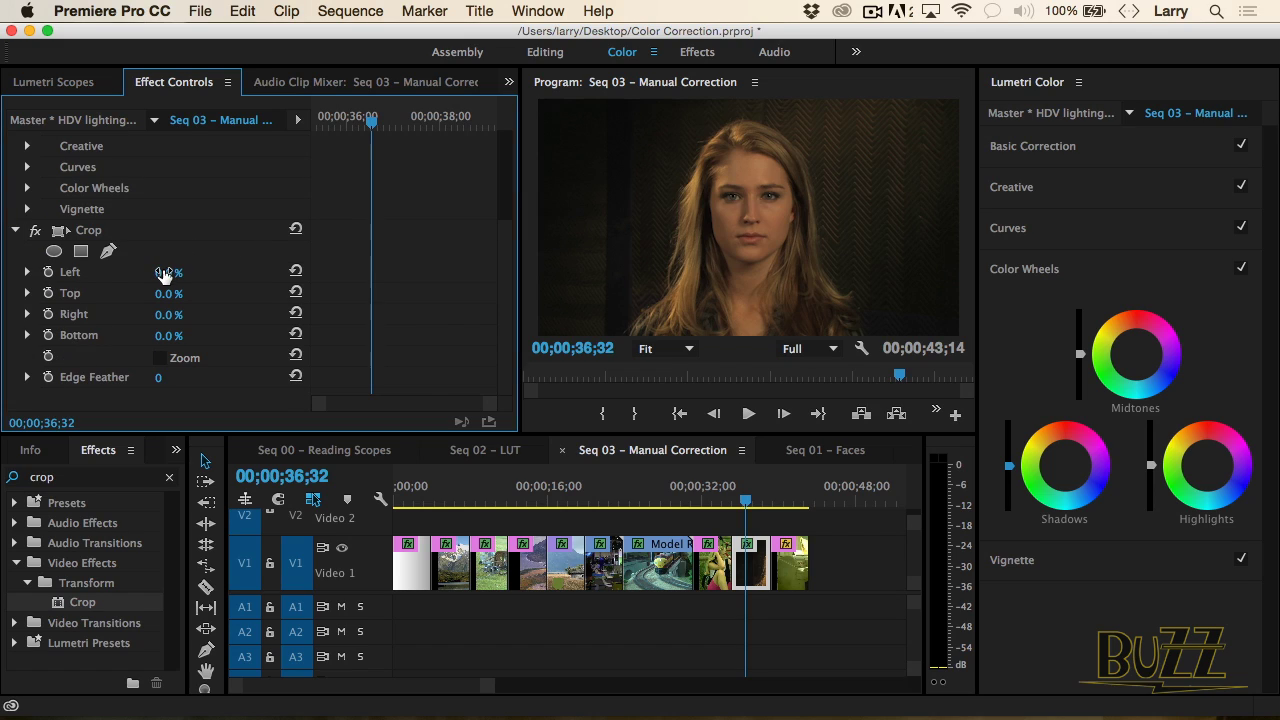
pyautogui.moveTo(166, 273); pyautogui.dragTo(201, 293)
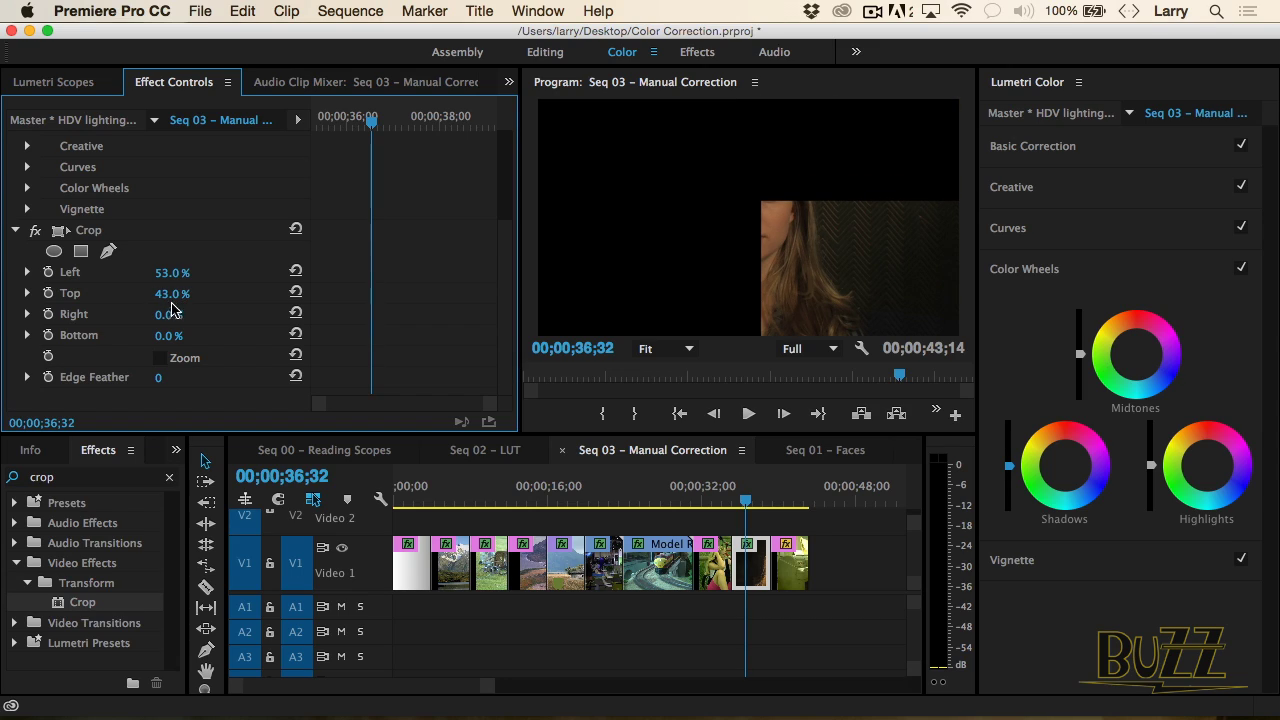
pyautogui.moveTo(163, 314); pyautogui.dragTo(205, 336)
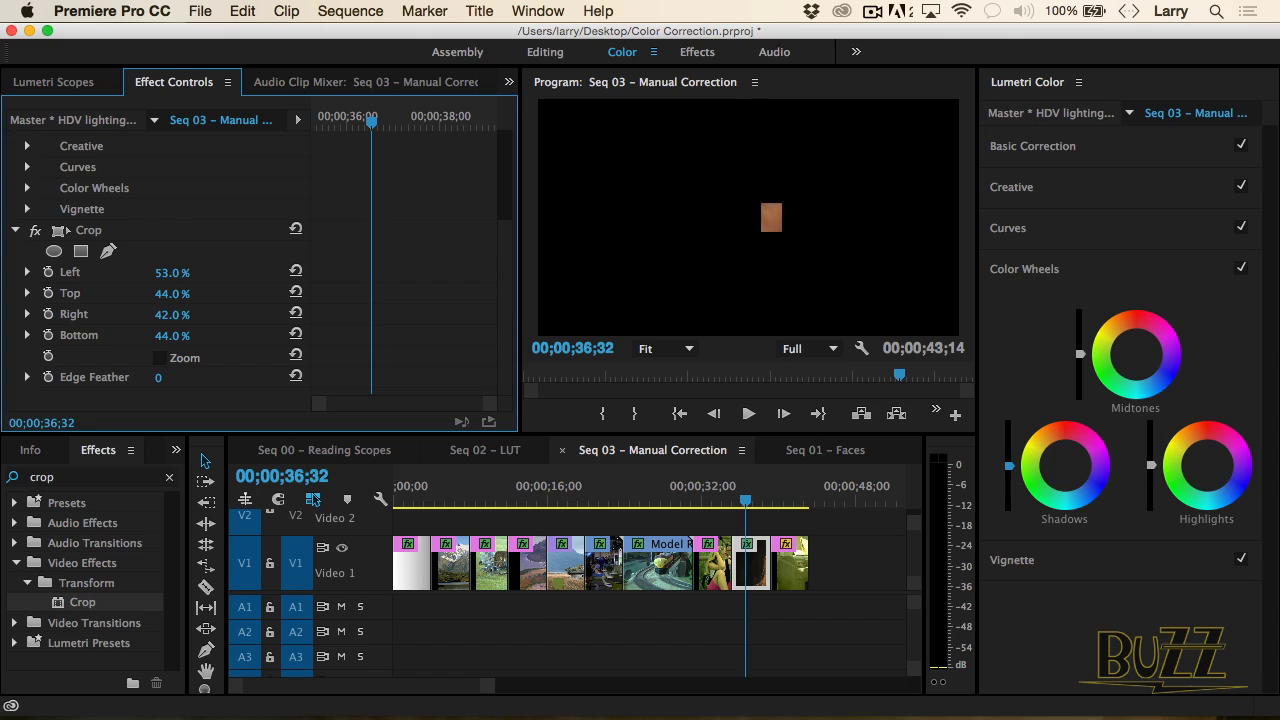
pyautogui.click(80, 83)
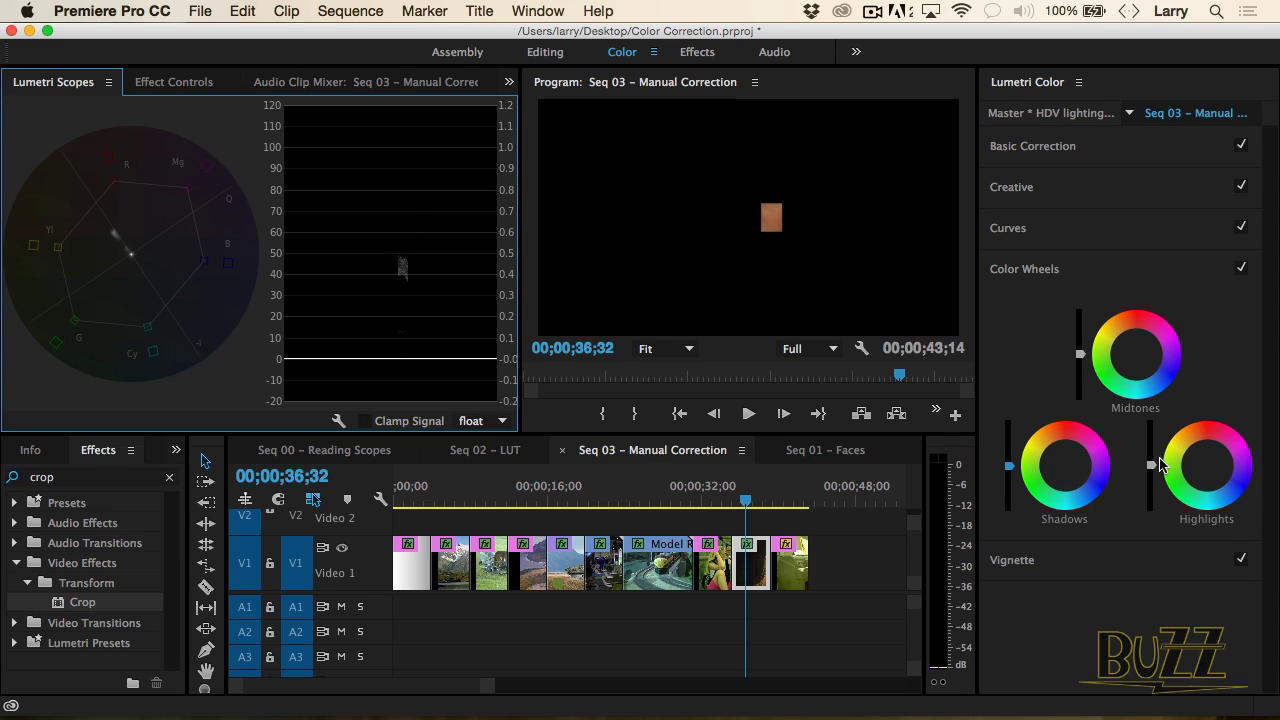
# Raise the Lumetri Color Wheels Highlights slider to brighten the skin patch
pyautogui.click(1152, 466)
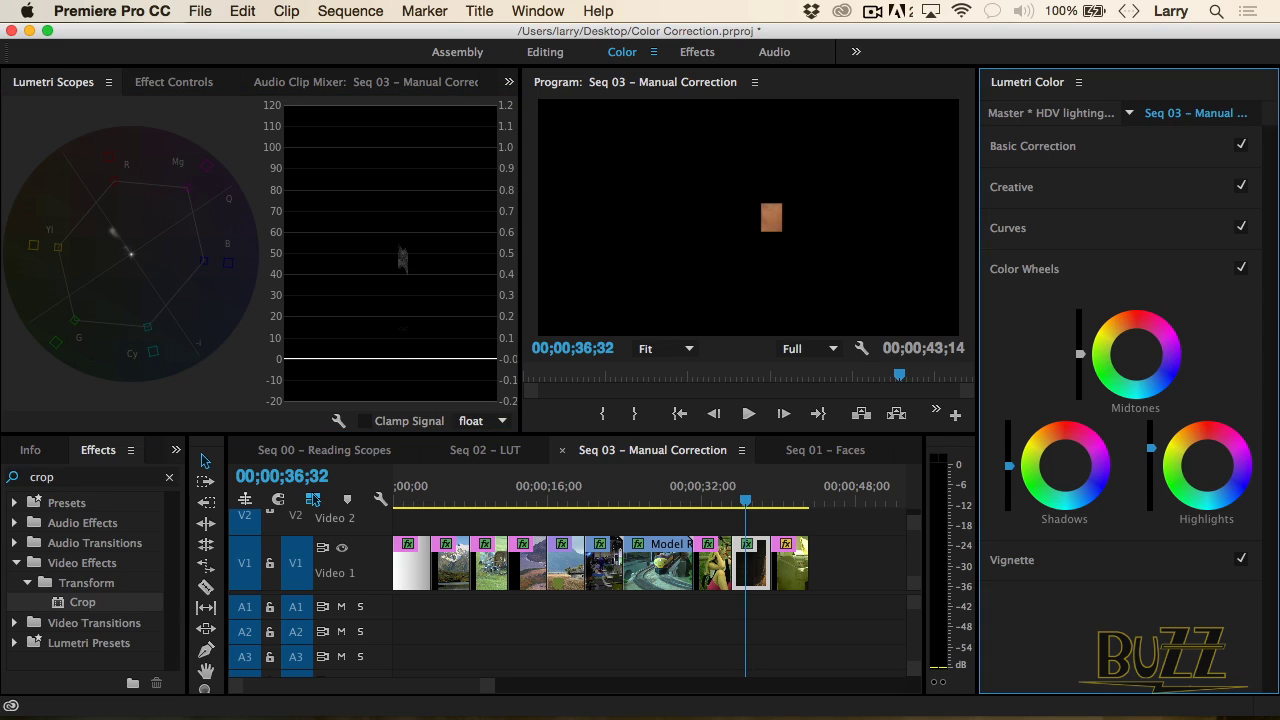
pyautogui.moveTo(1152, 443); pyautogui.dragTo(1152, 438)
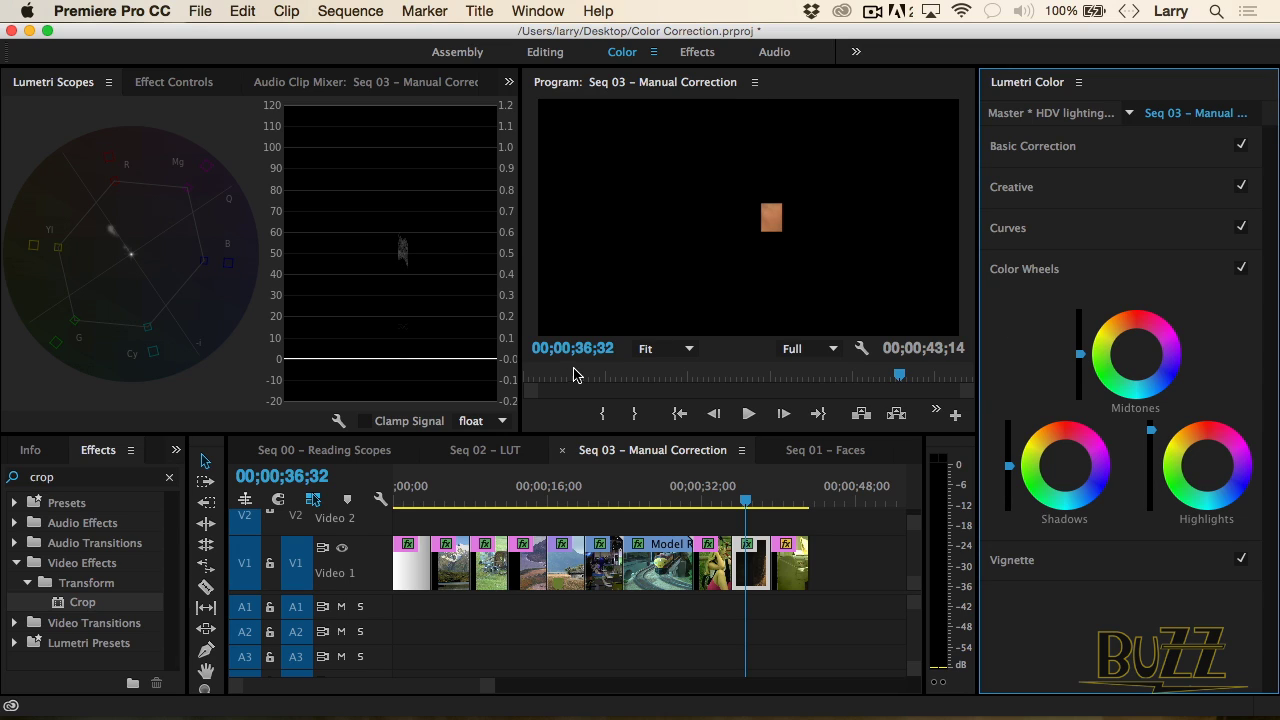
pyautogui.click(166, 82)
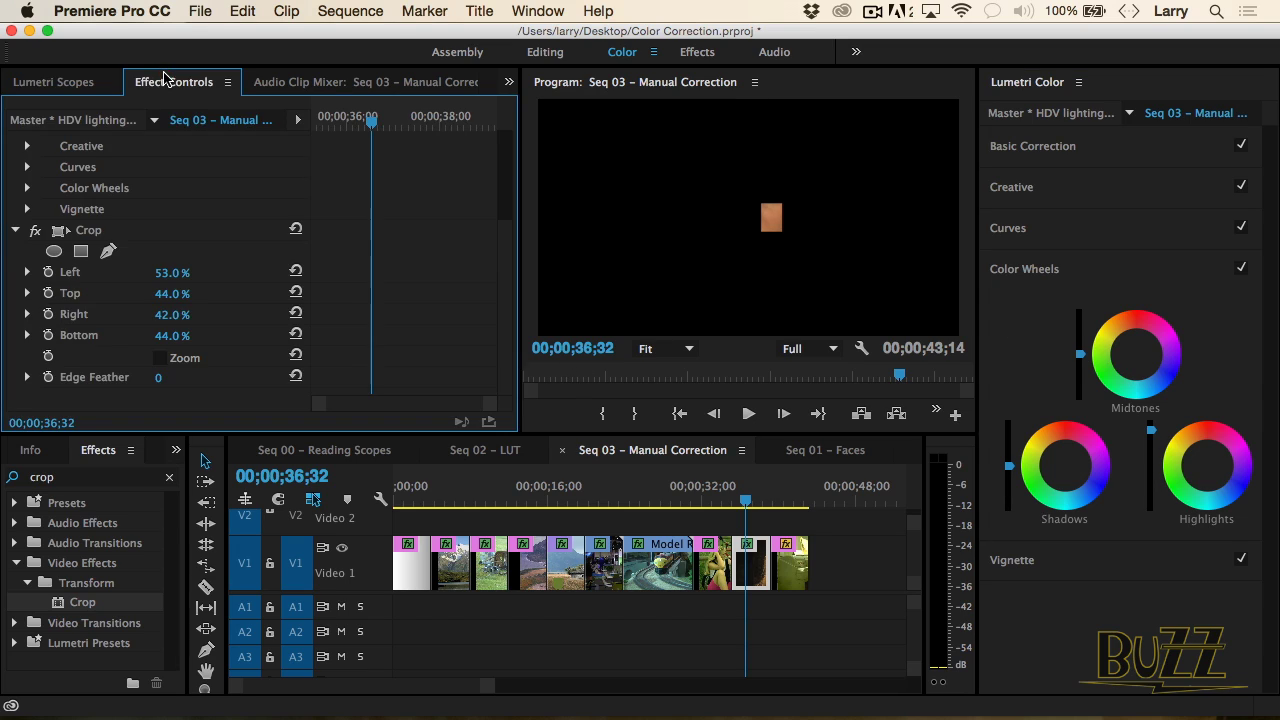
# Turn off Crop and toggle Color Wheels off and on to compare the full face
pyautogui.click(34, 232)
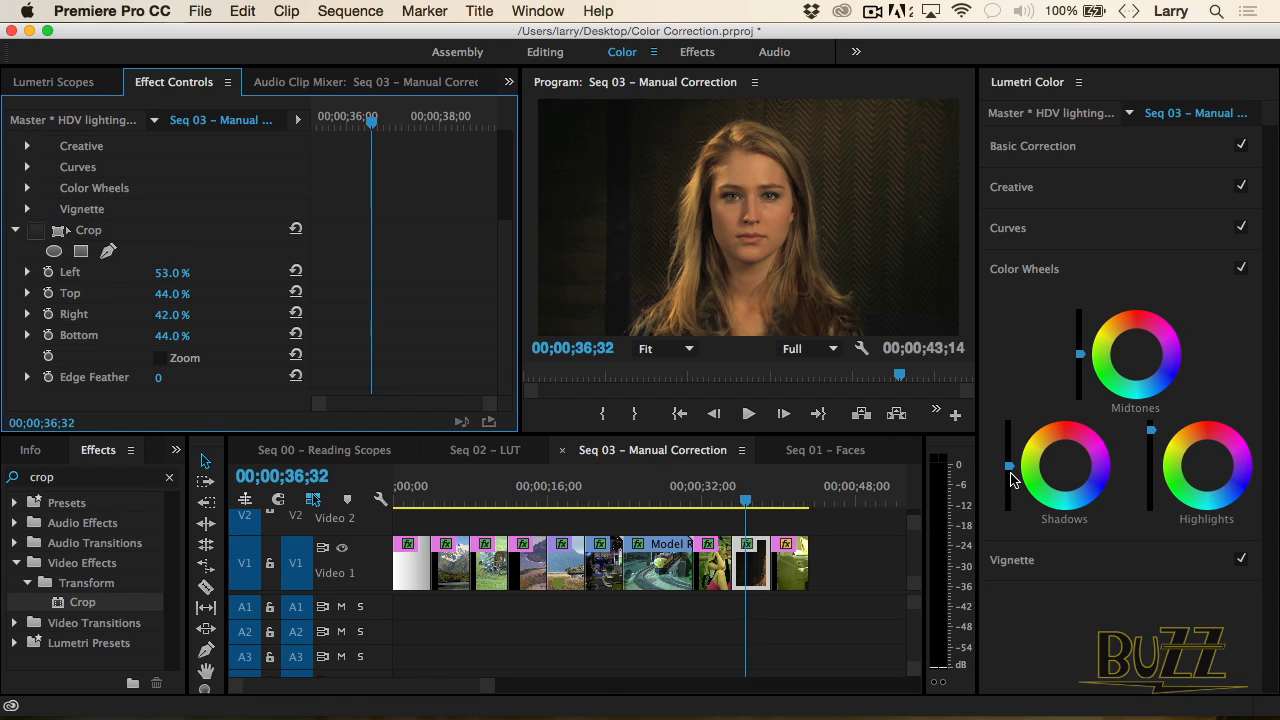
pyautogui.click(1010, 472)
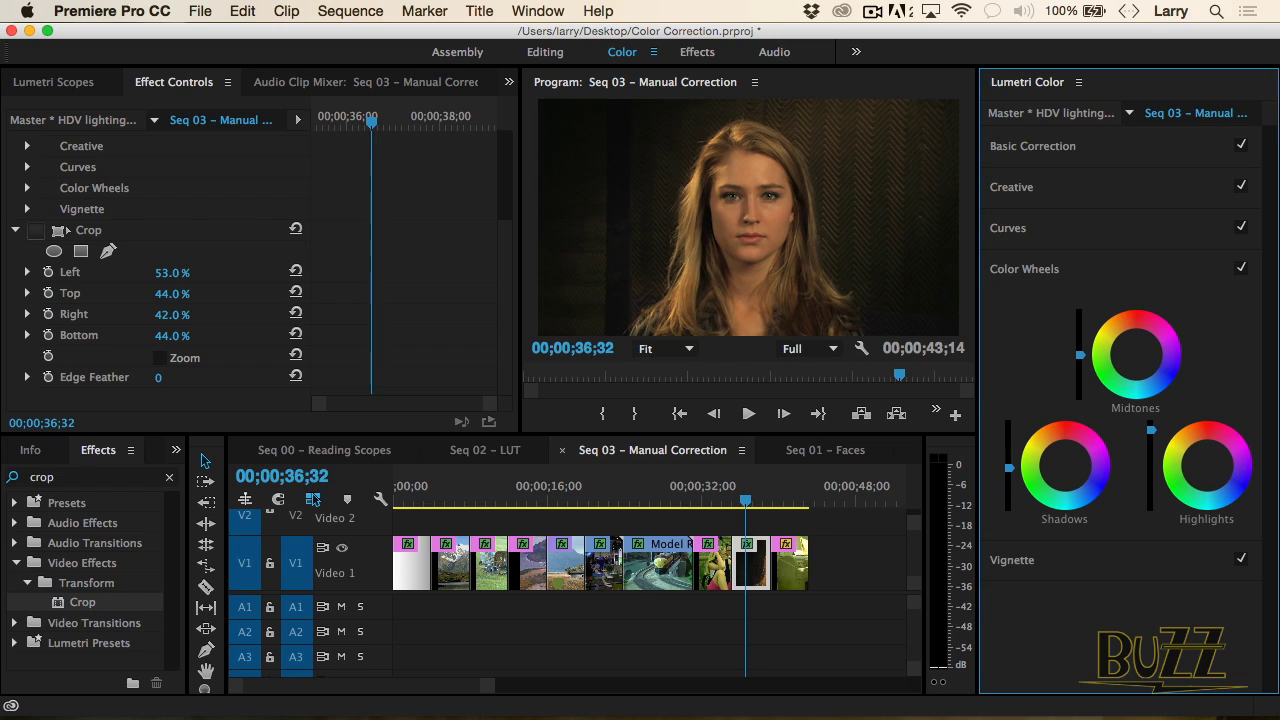
pyautogui.click(1241, 270)
pyautogui.click(1241, 270)
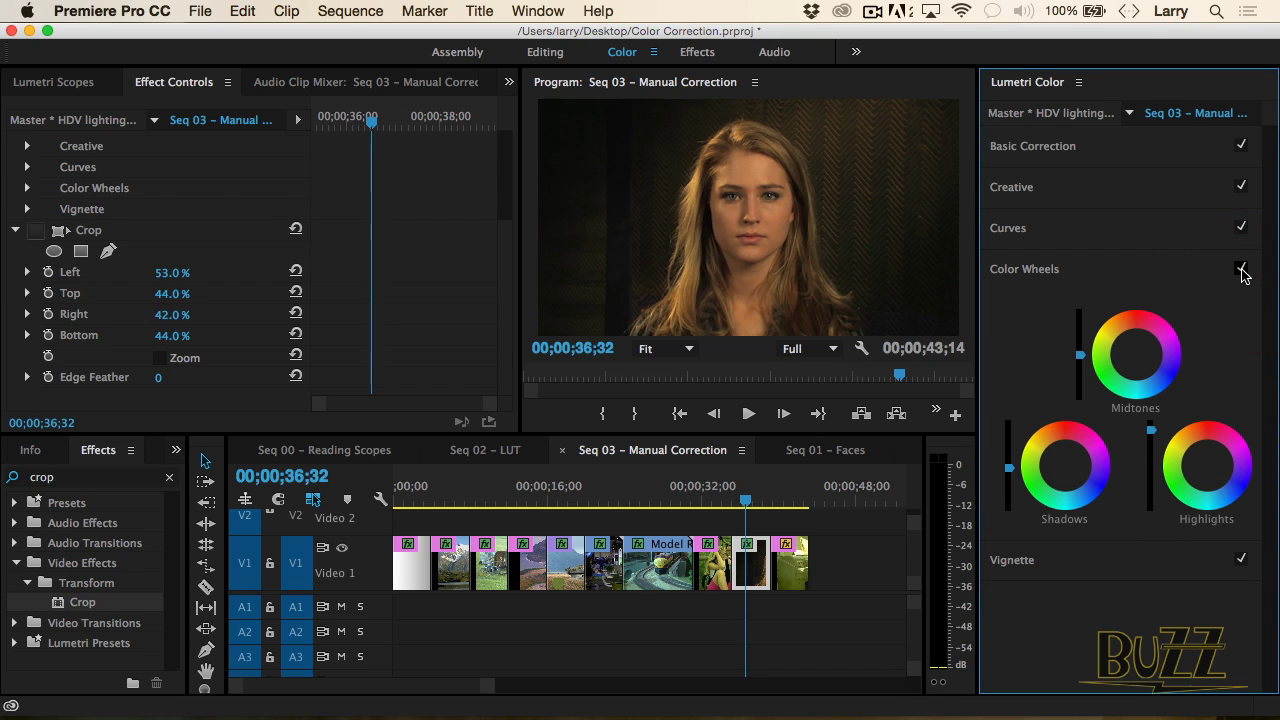